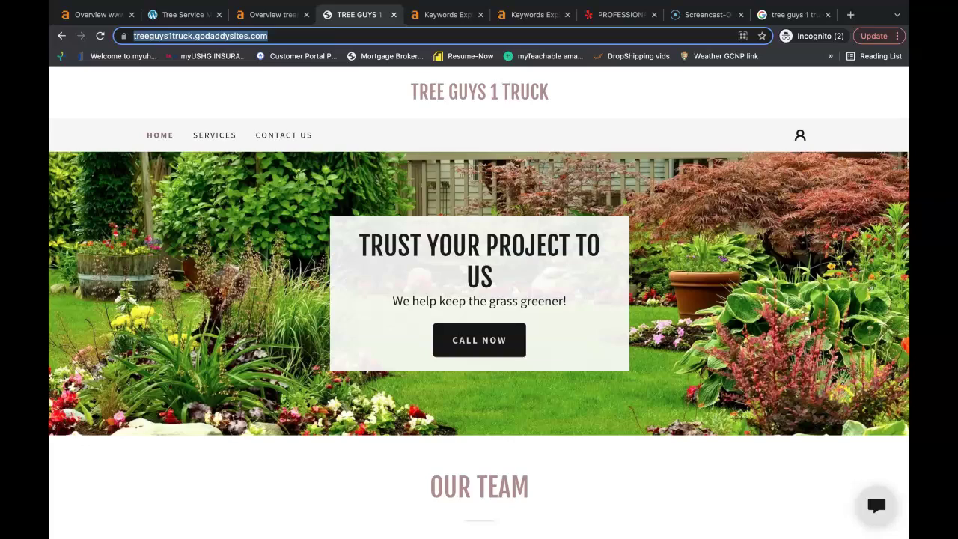
Step: Examine the Our Team and About Us text on the Tree Guys 1 Truck homepage
scroll(240, 422, "down", 3)
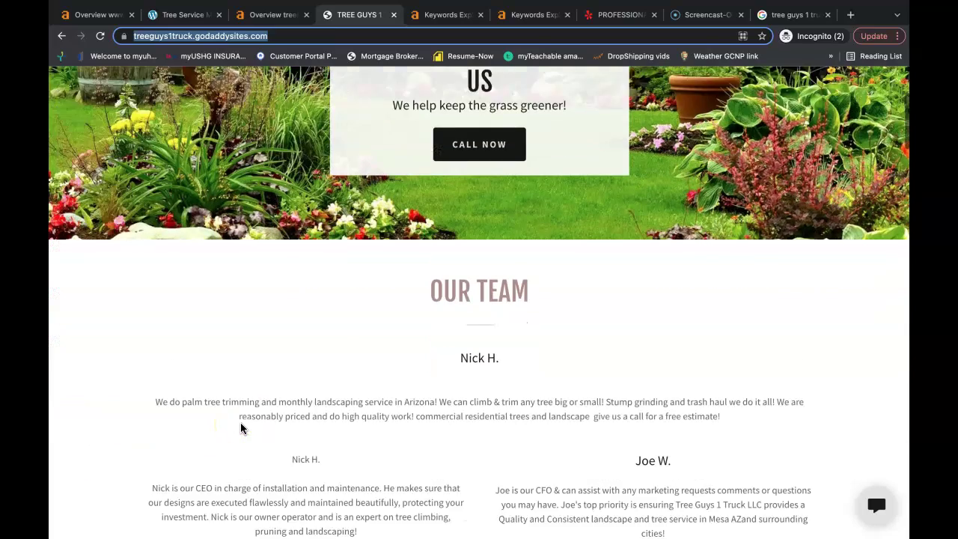
scroll(241, 422, "down", 3)
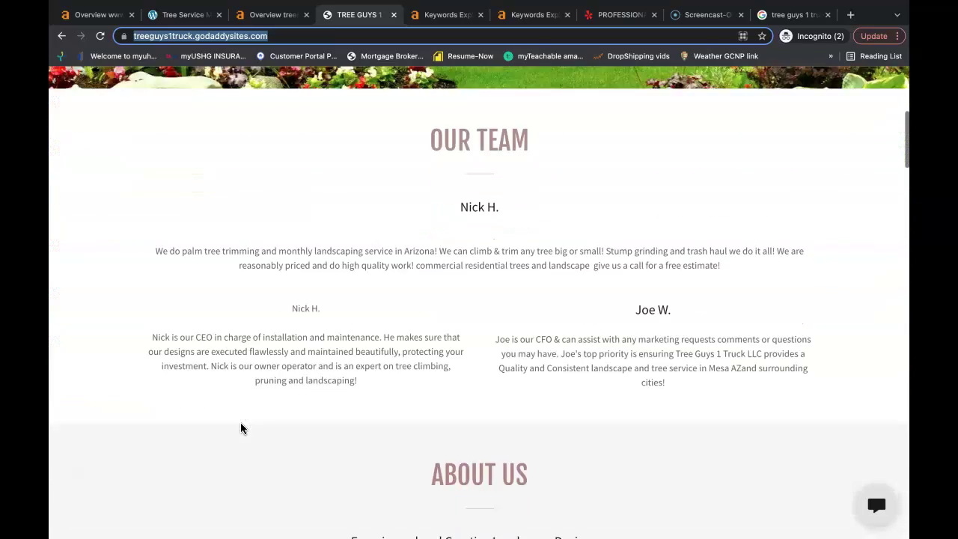
scroll(241, 424, "down", 5)
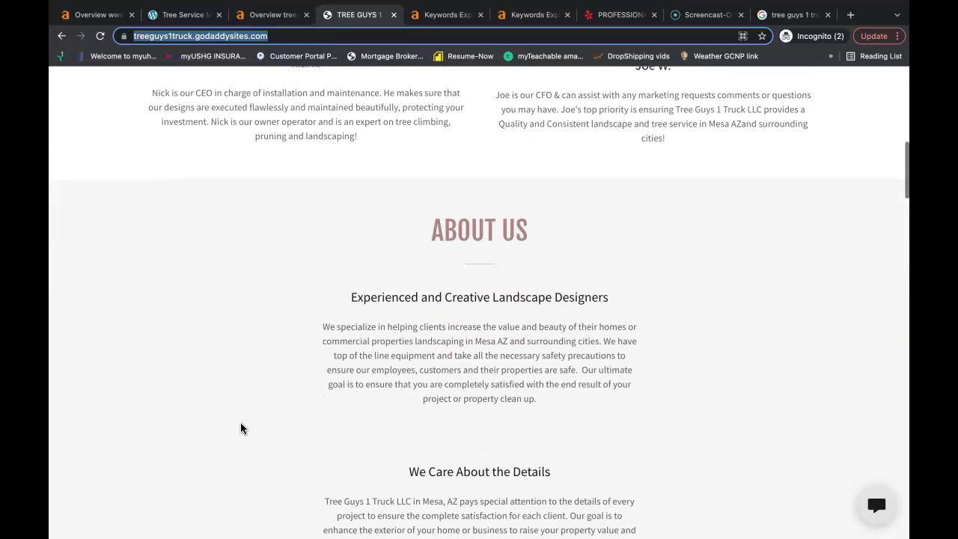
scroll(240, 424, "down", 3)
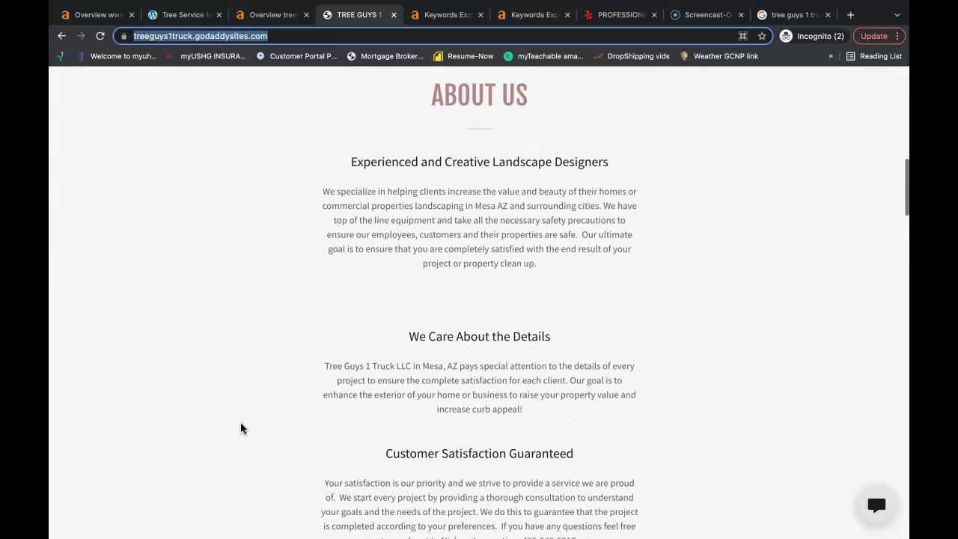
left_click(245, 414)
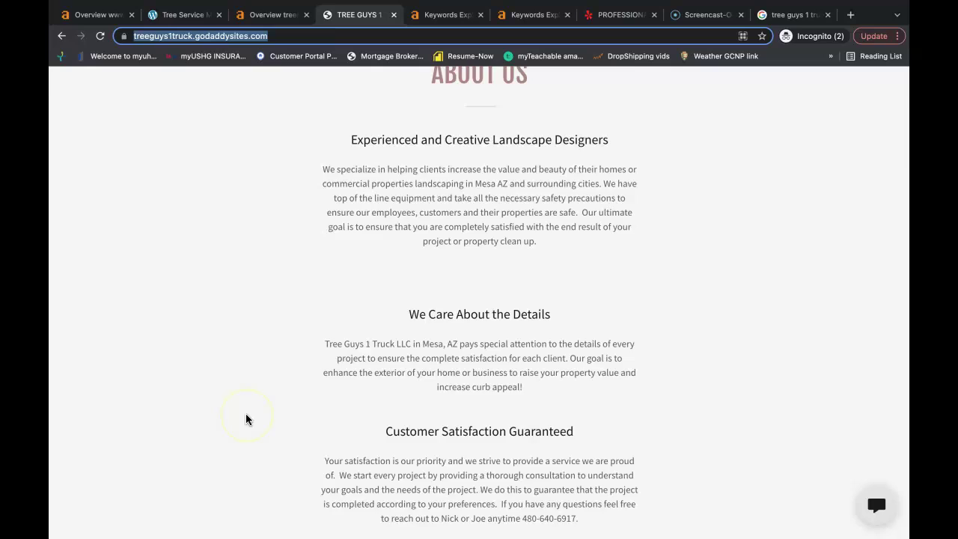
scroll(247, 418, "down", 3)
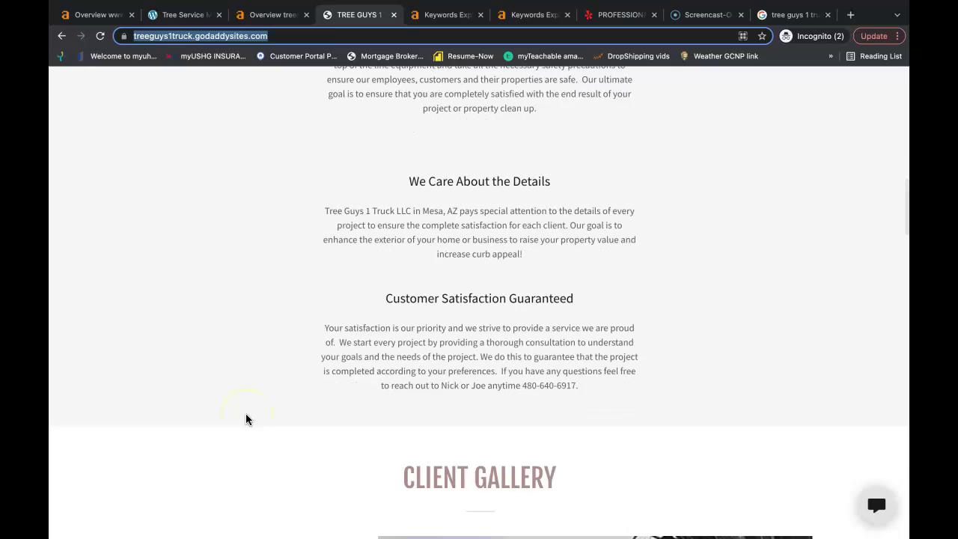
scroll(247, 419, "up", 5)
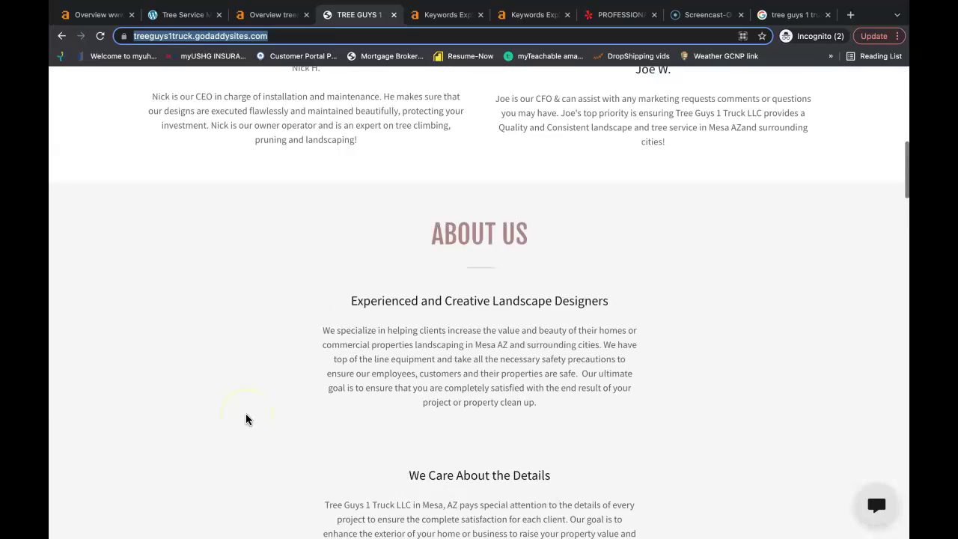
scroll(246, 420, "up", 10)
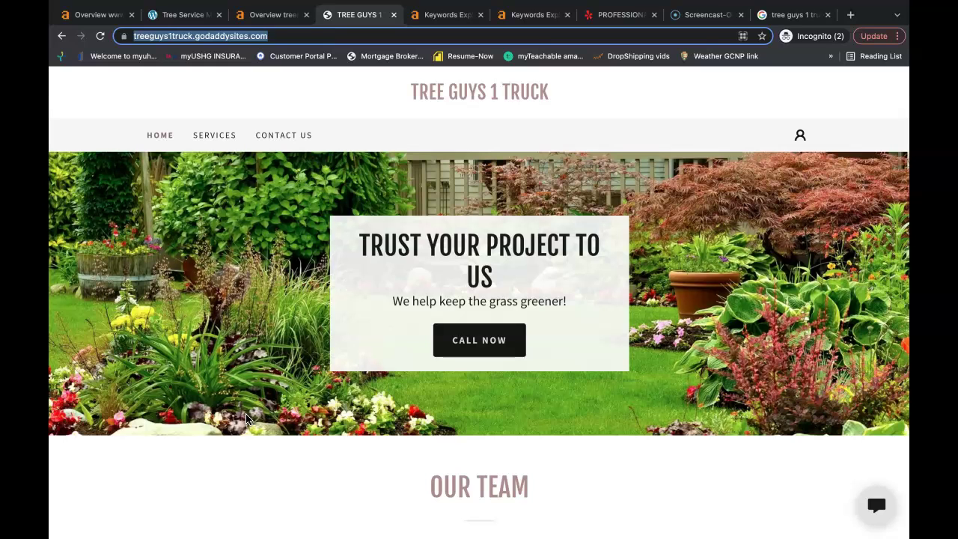
Step: Review the whole Tree Guys 1 Truck homepage, including the client gallery, Instagram and subscribe sections
scroll(247, 418, "down", 5)
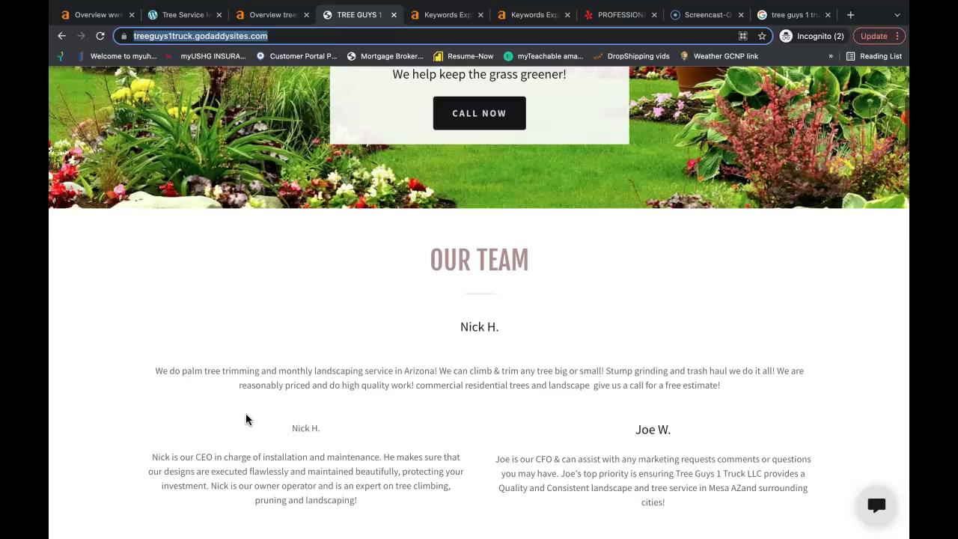
scroll(247, 419, "down", 12)
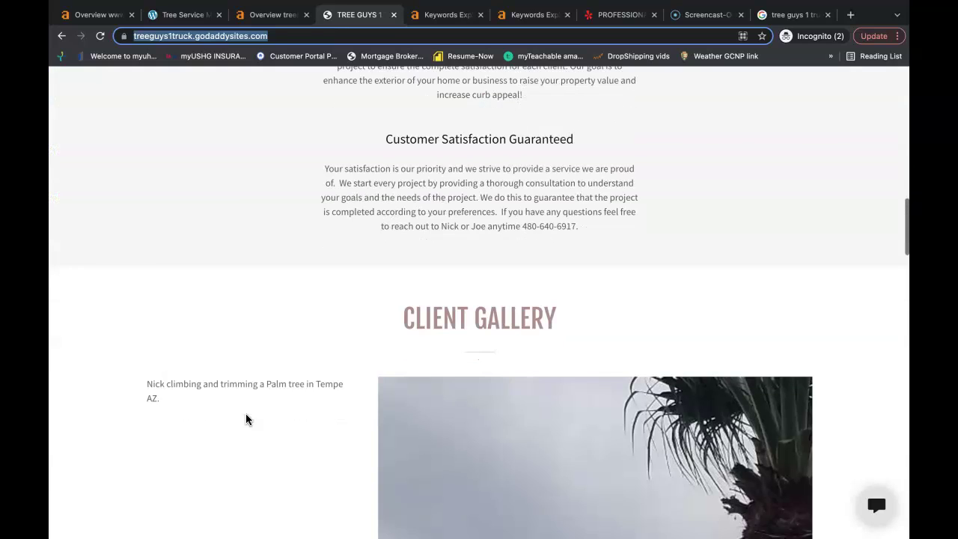
scroll(246, 420, "down", 6)
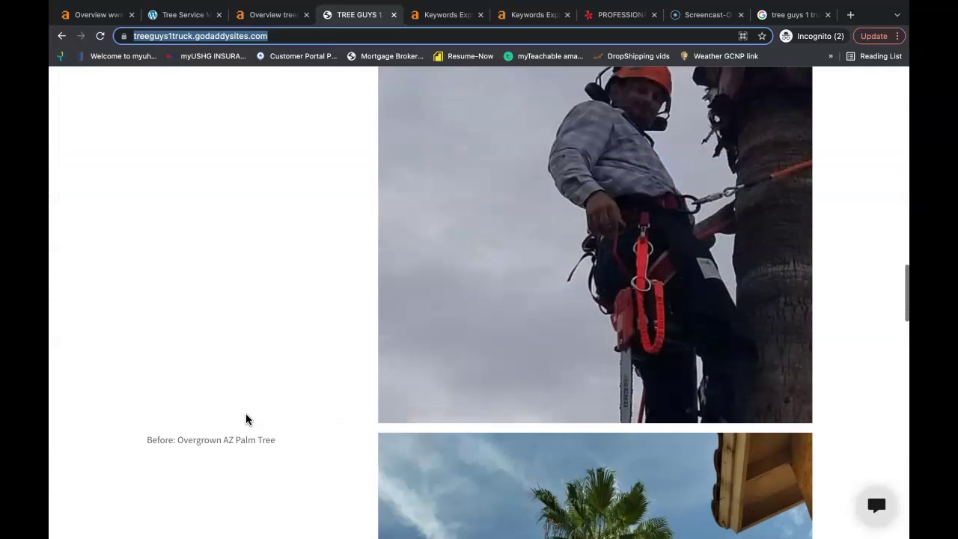
scroll(247, 420, "down", 4)
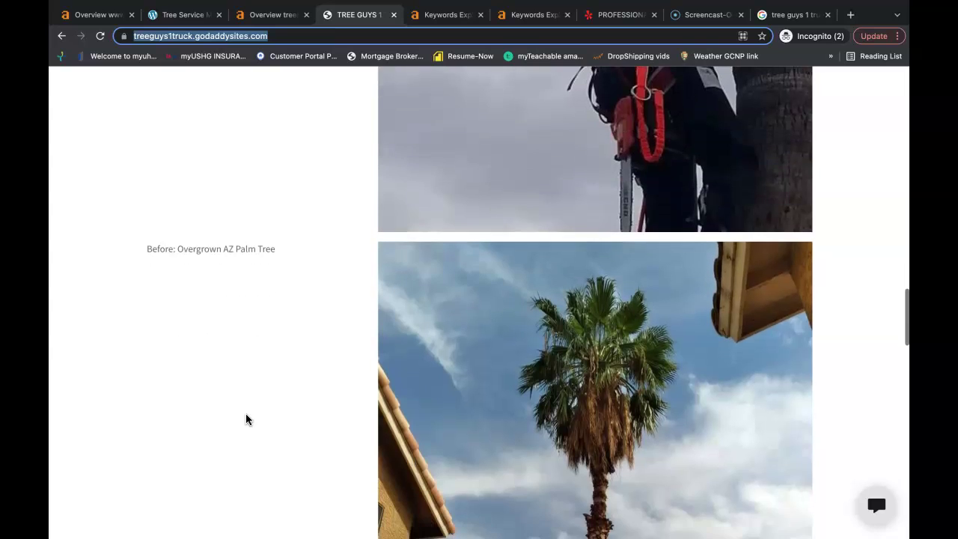
scroll(246, 420, "down", 10)
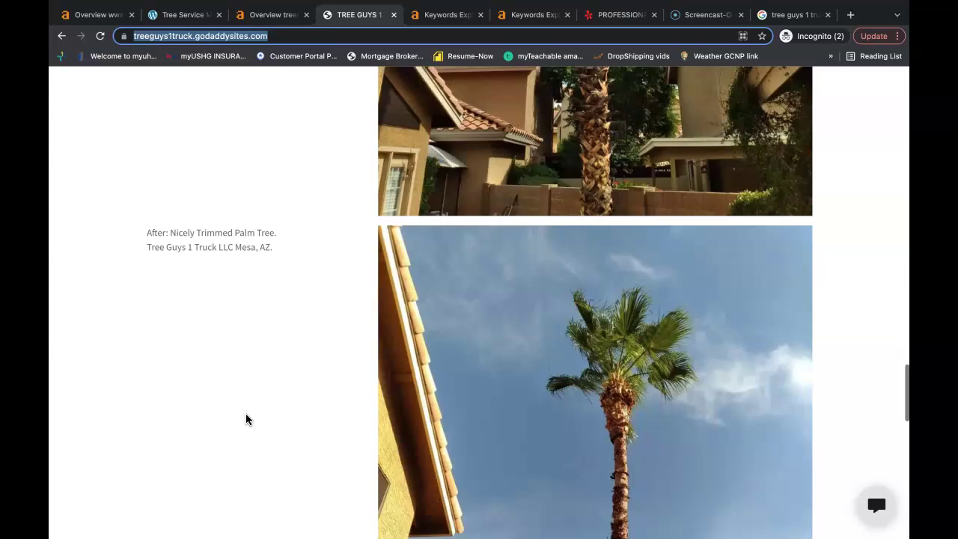
scroll(246, 419, "down", 9)
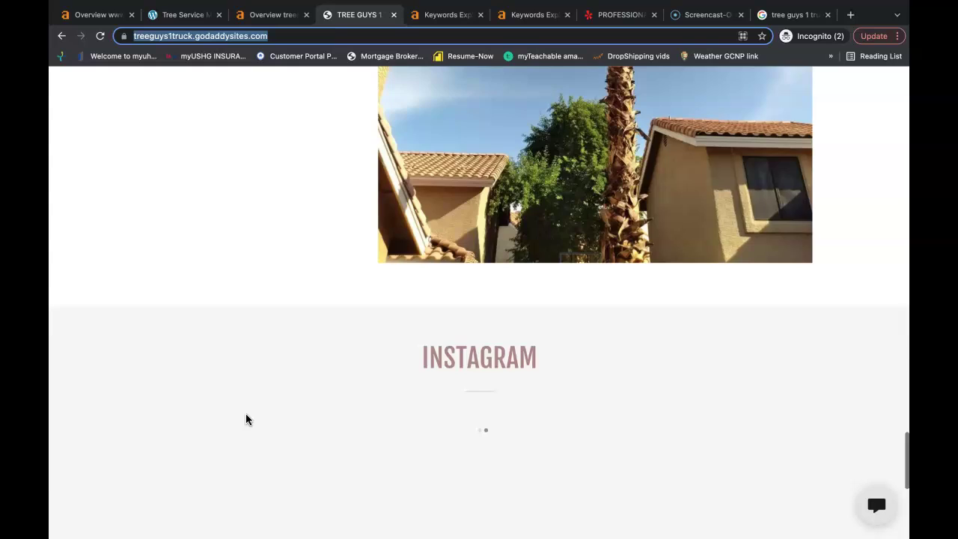
scroll(247, 419, "down", 2)
scroll(246, 419, "up", 7)
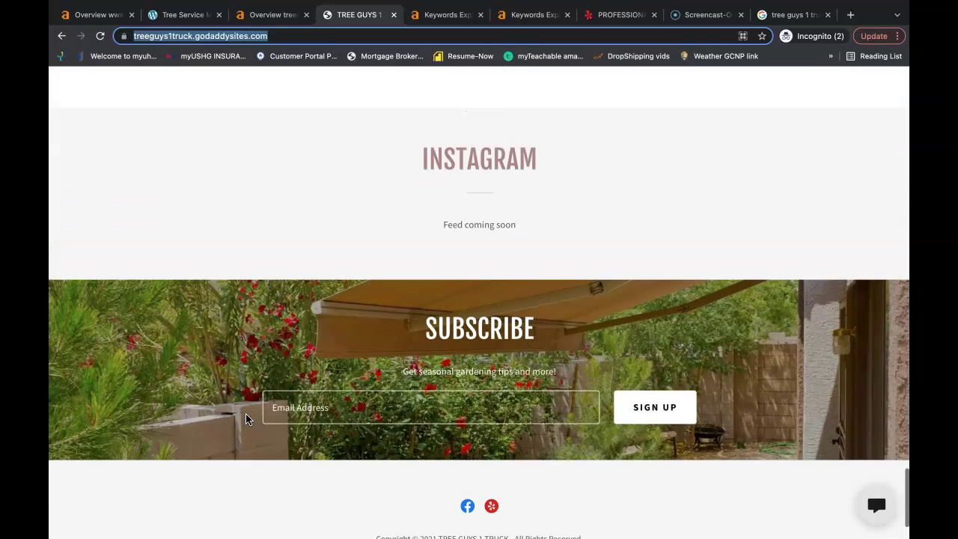
scroll(246, 420, "up", 10)
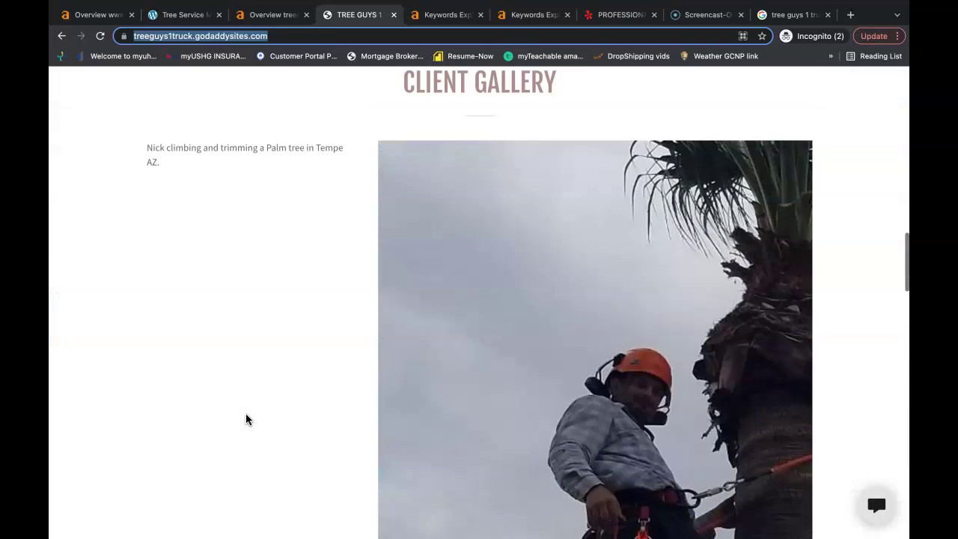
scroll(246, 419, "up", 15)
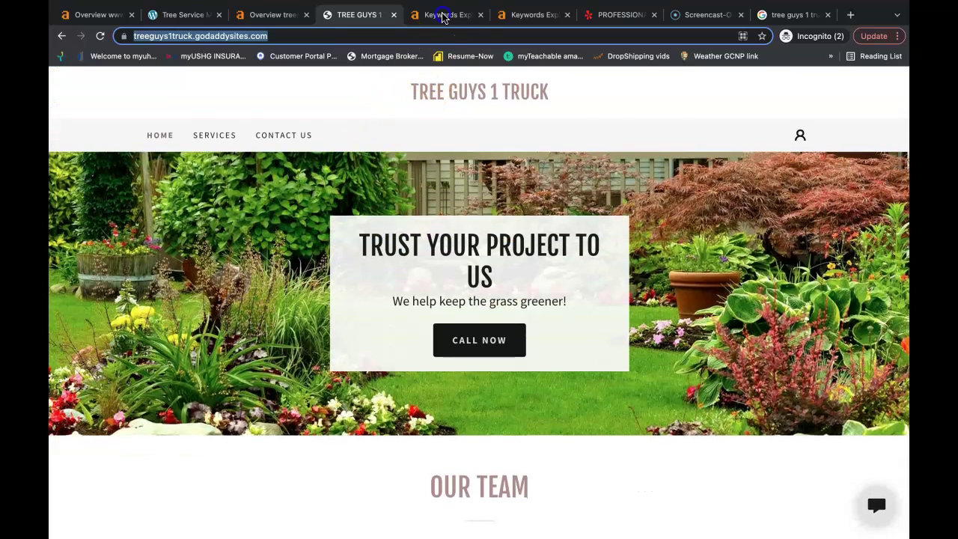
Step: Switch to Ahrefs Keywords Explorer and examine the matching terms and term groups for "tree mesa"
left_click(446, 15)
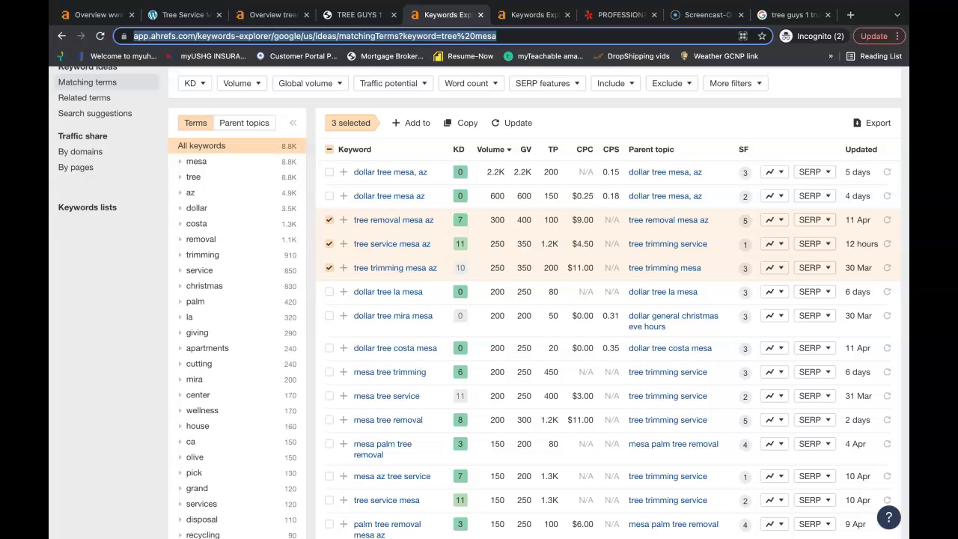
scroll(304, 282, "up", 2)
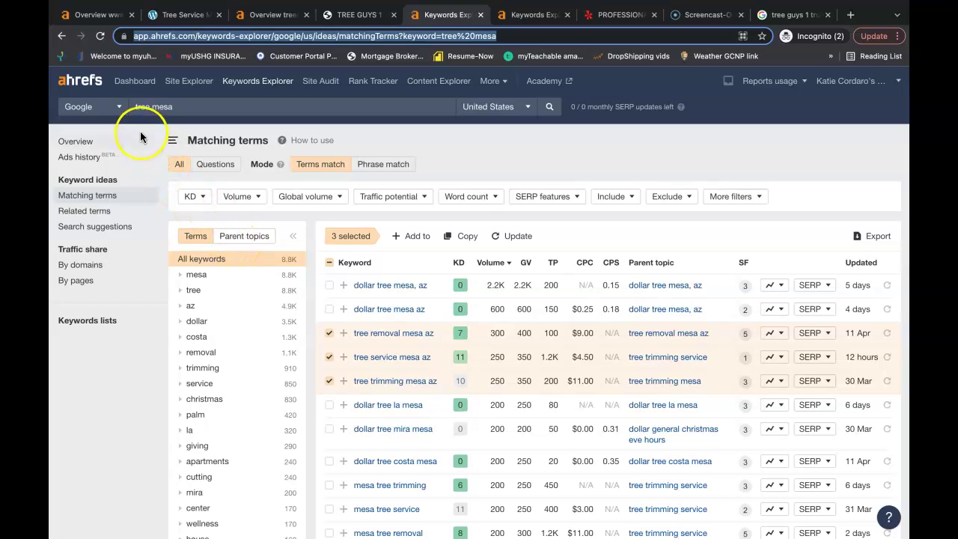
scroll(310, 166, "down", 2)
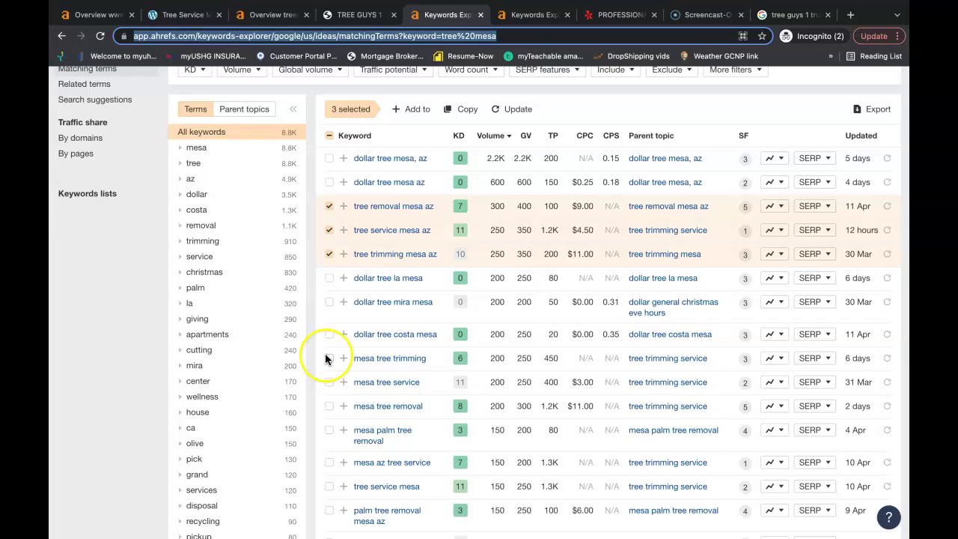
scroll(325, 358, "down", 1)
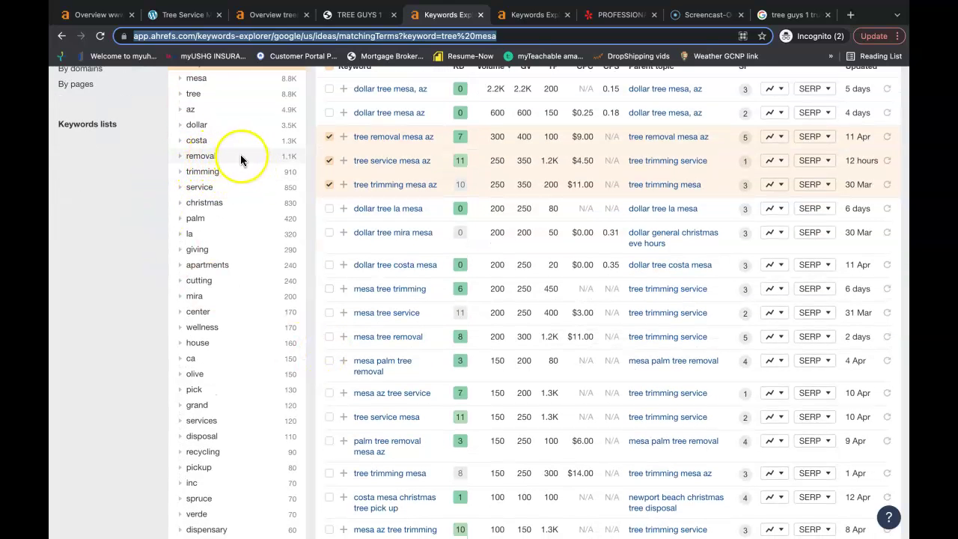
scroll(232, 329, "down", 1)
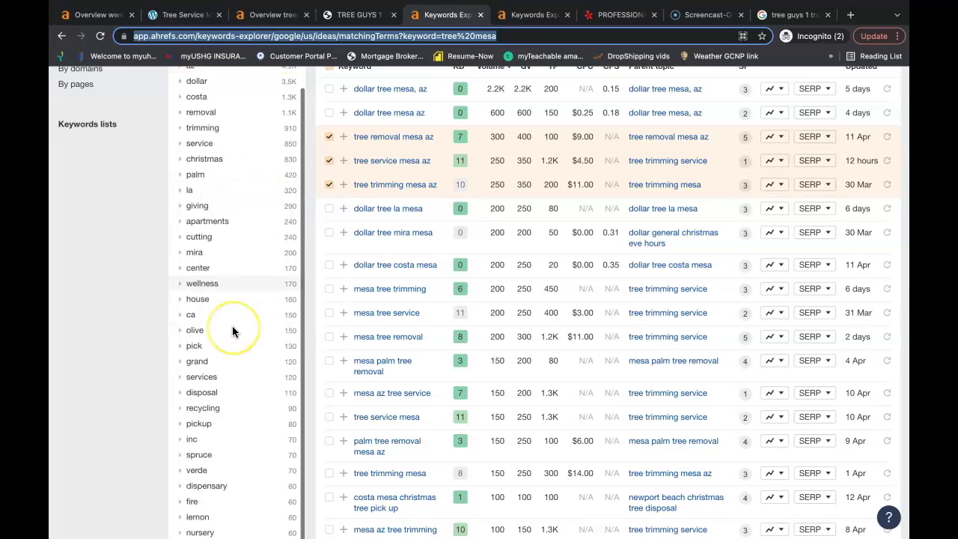
scroll(232, 329, "down", 2)
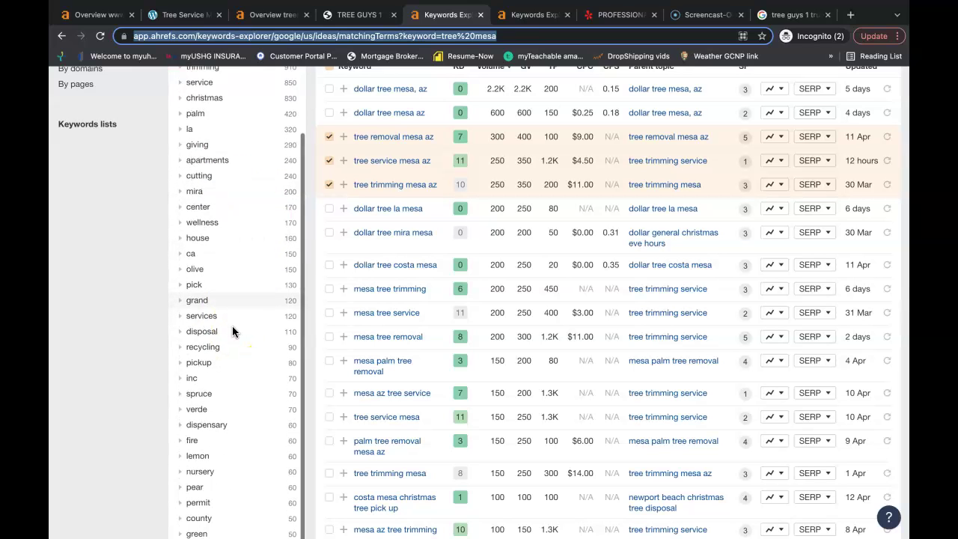
scroll(233, 331, "up", 3)
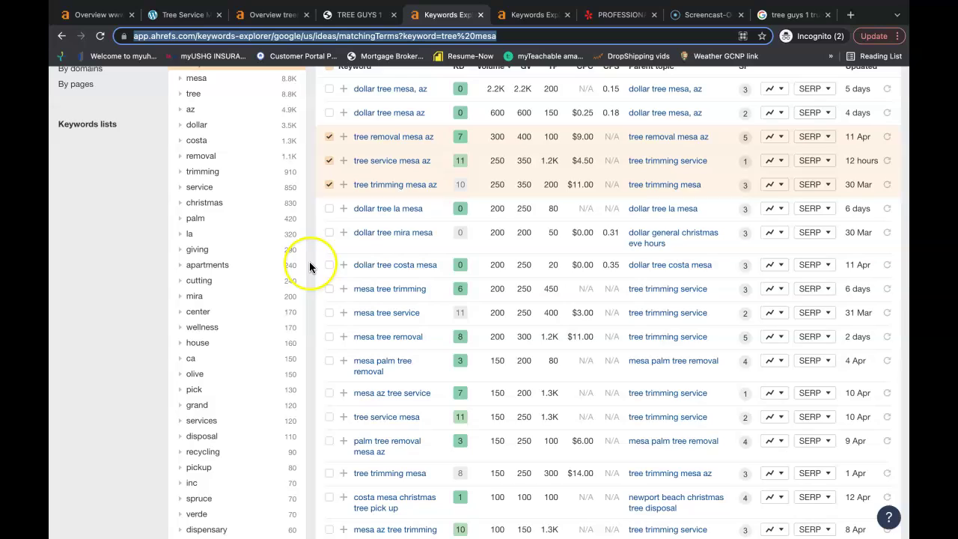
scroll(310, 266, "up", 5)
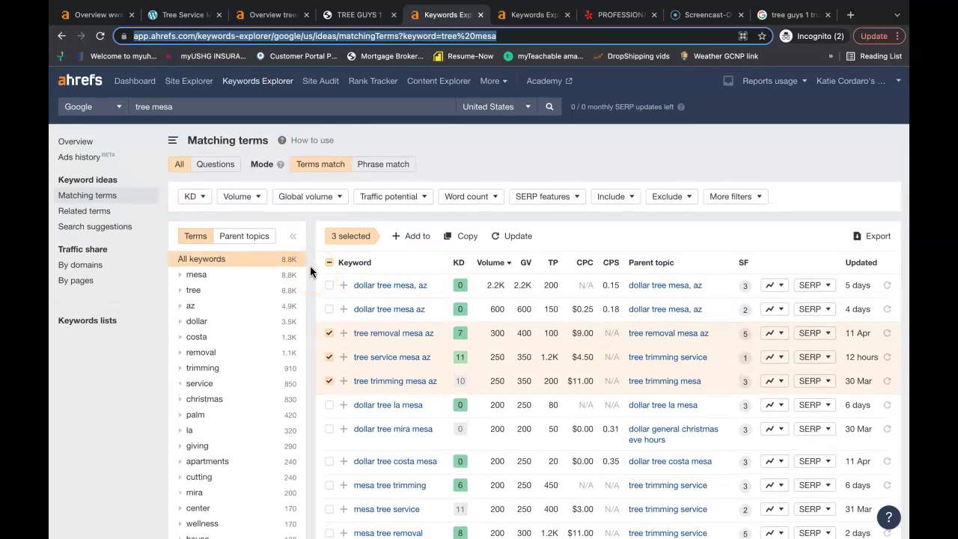
Step: Return to the Tree Guys 1 Truck site and check the first client gallery photo's file name through Save As, without saving it
left_click(350, 14)
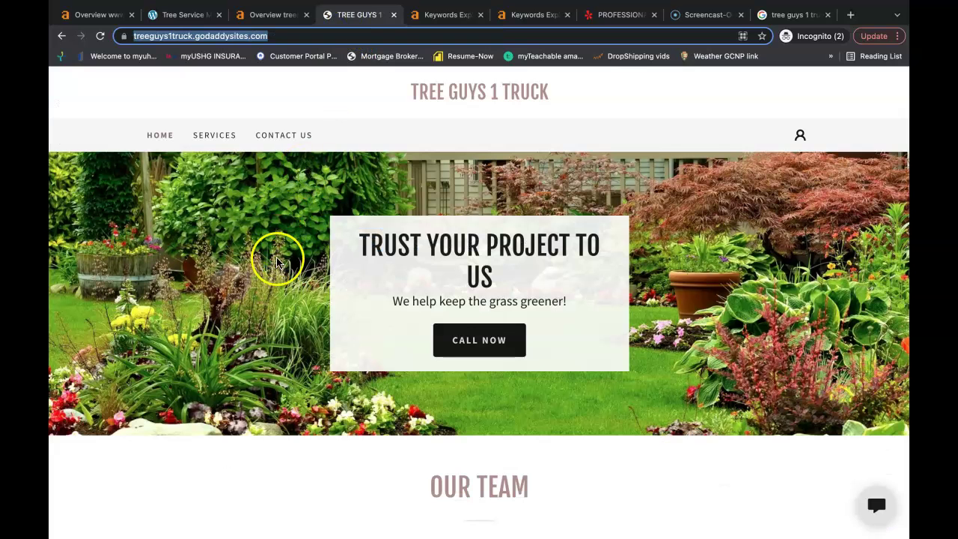
scroll(301, 352, "down", 10)
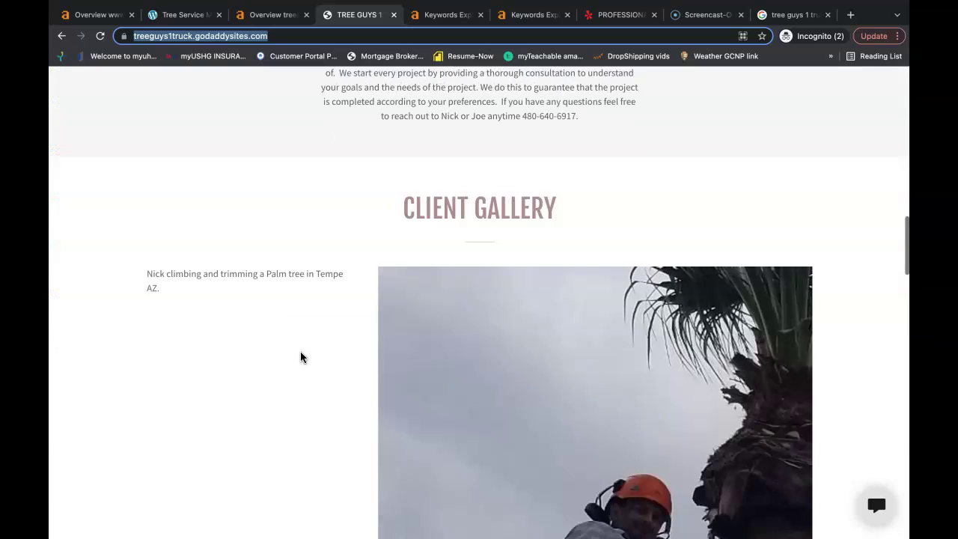
scroll(301, 357, "down", 3)
right_click(417, 330)
left_click(445, 353)
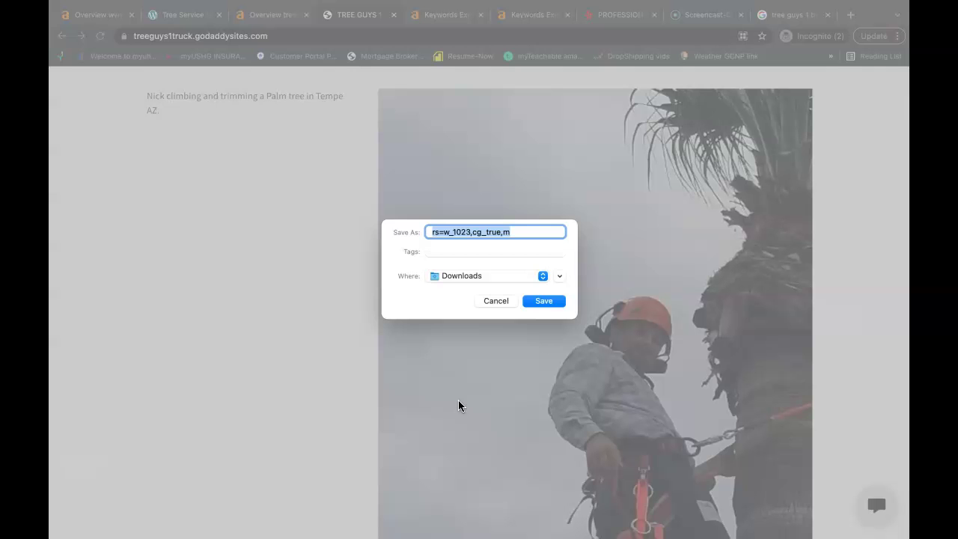
left_click(496, 302)
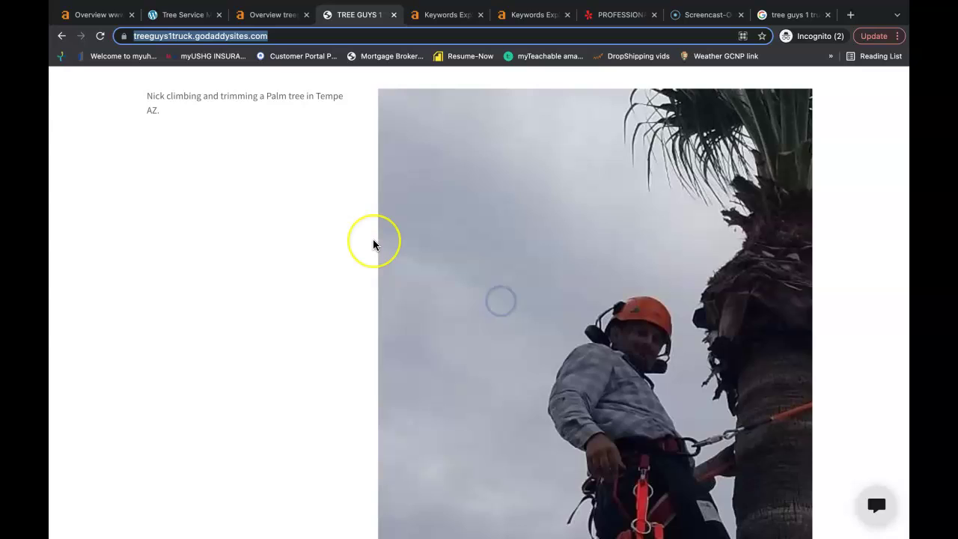
Step: Look over the remaining gallery photos, the homepage banner and the Our Team text again
scroll(373, 245, "down", 10)
scroll(373, 245, "up", 15)
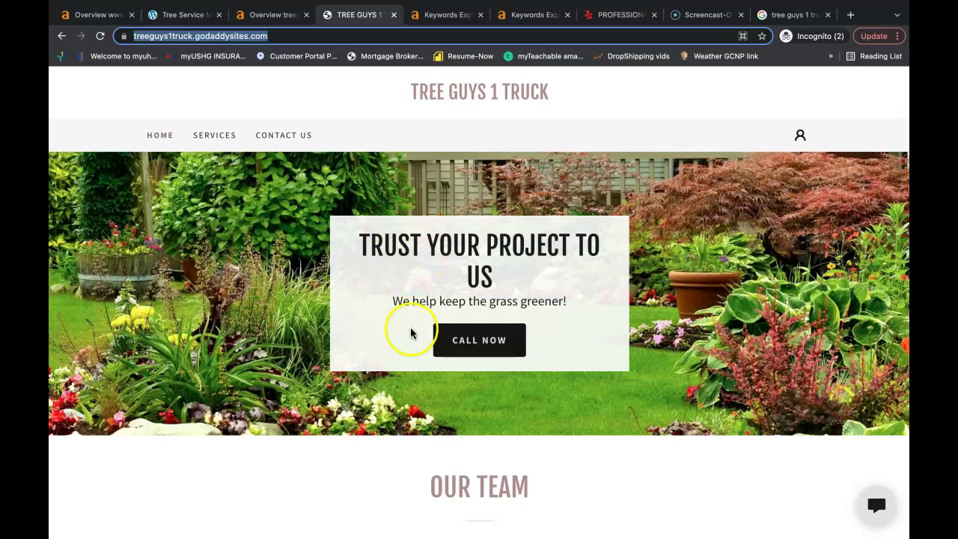
scroll(383, 457, "down", 1)
scroll(383, 457, "down", 3)
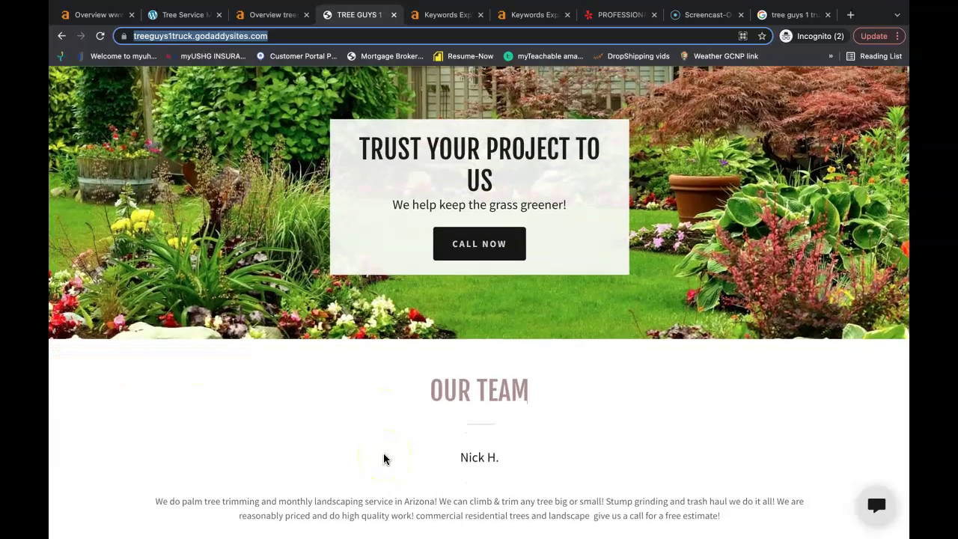
scroll(384, 458, "down", 5)
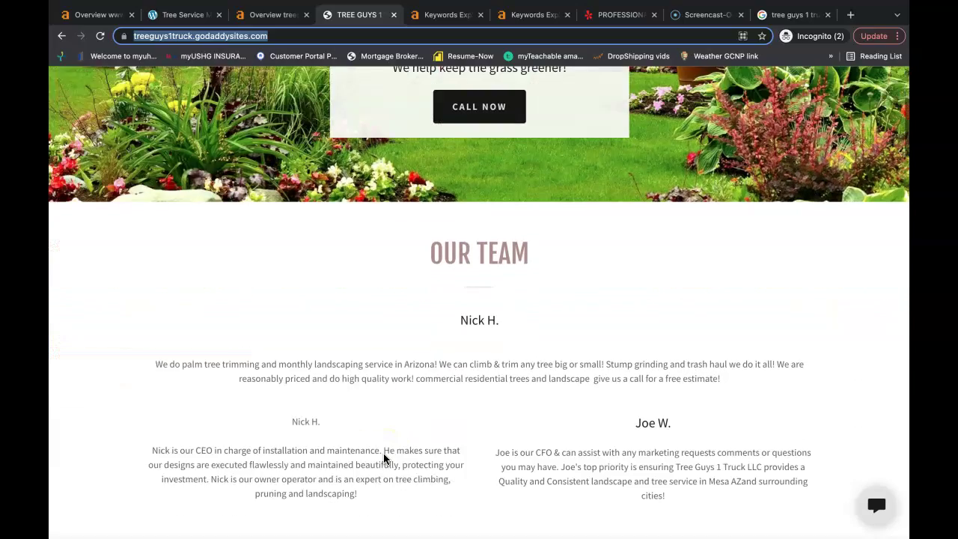
scroll(384, 453, "up", 10)
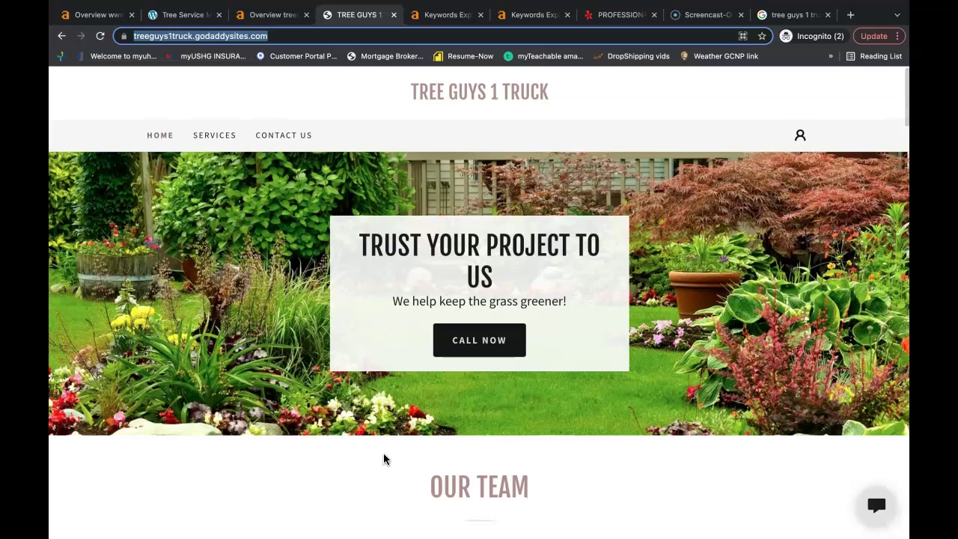
left_click(383, 297)
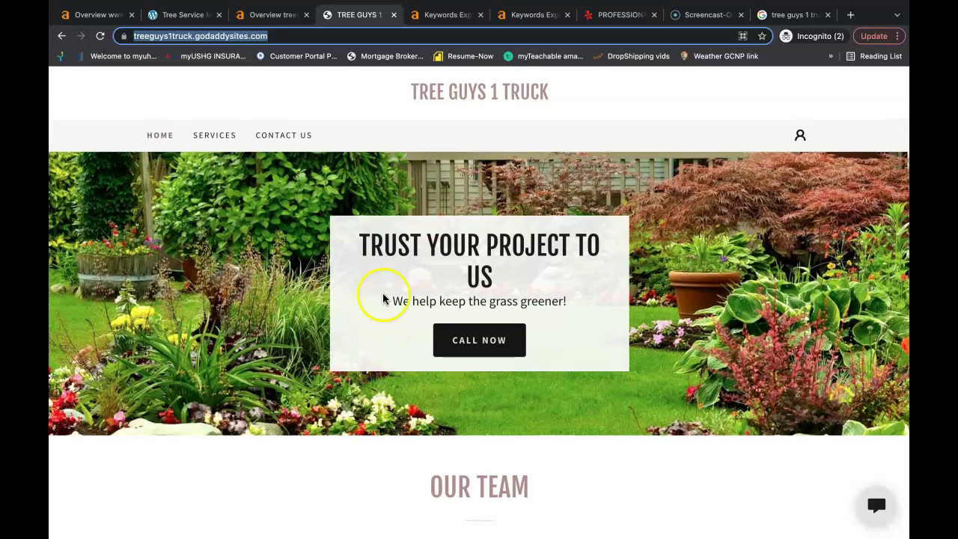
Step: Switch to the Ahrefs overview of the Tree Guys 1 Truck site and check its UR and DR ratings
left_click(272, 14)
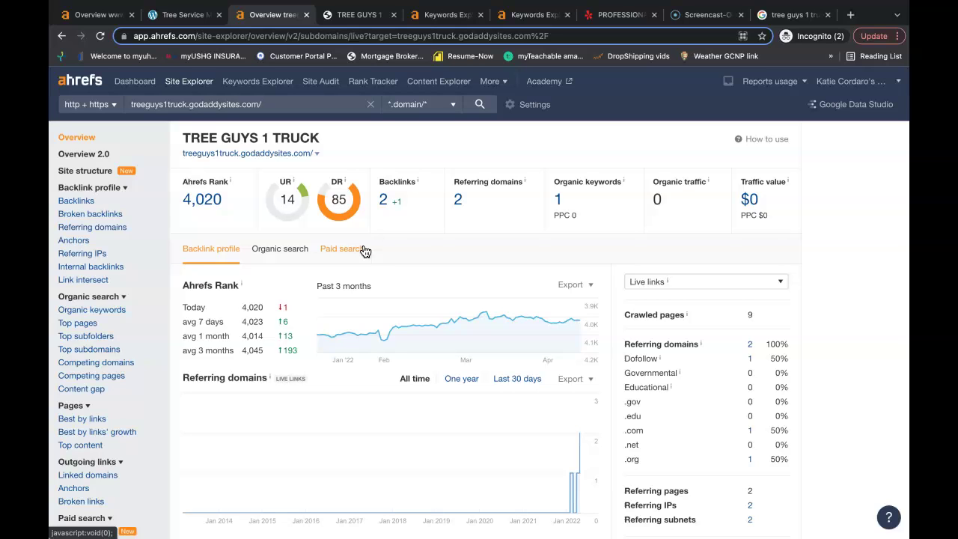
mouse_move(296, 184)
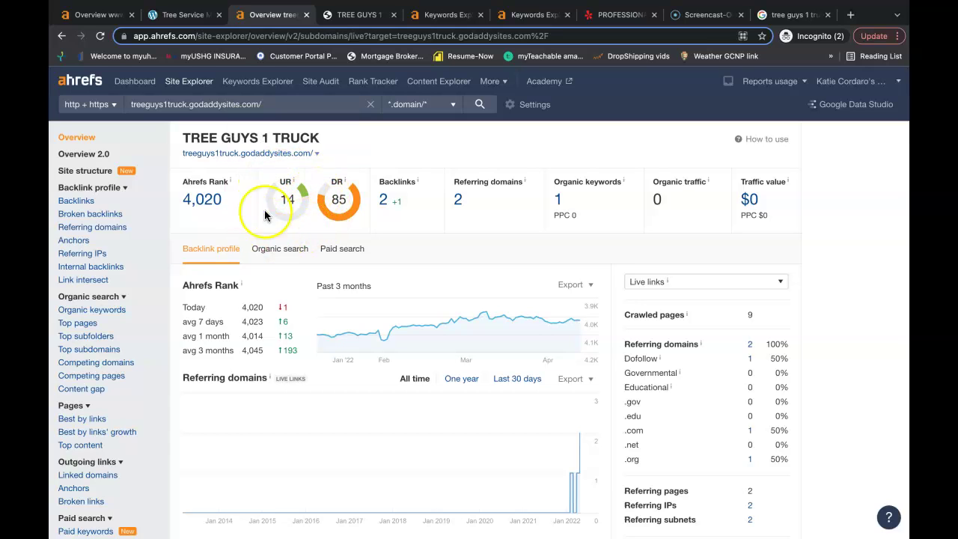
mouse_move(345, 184)
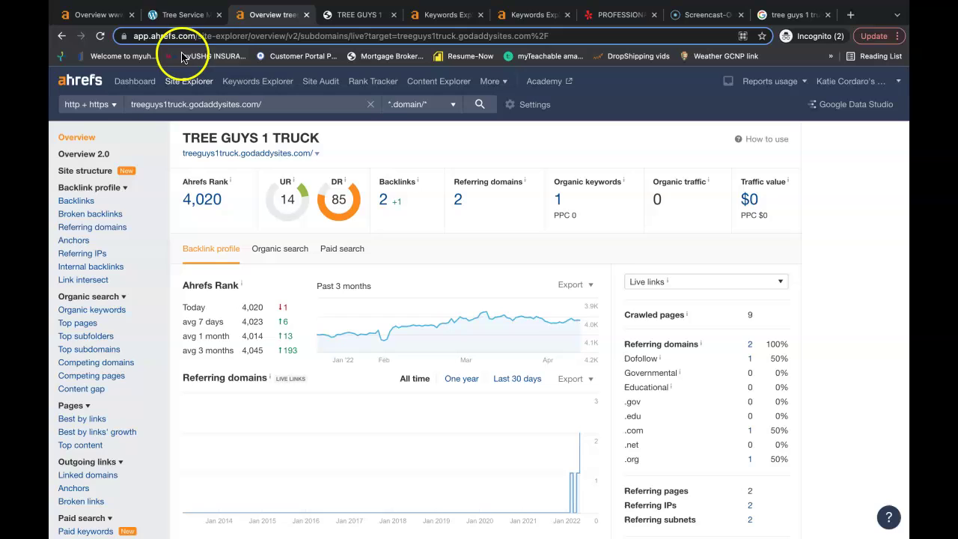
Step: Switch to the competitor site mesatrees.com and review its homepage text, images, service list and quote form
left_click(176, 15)
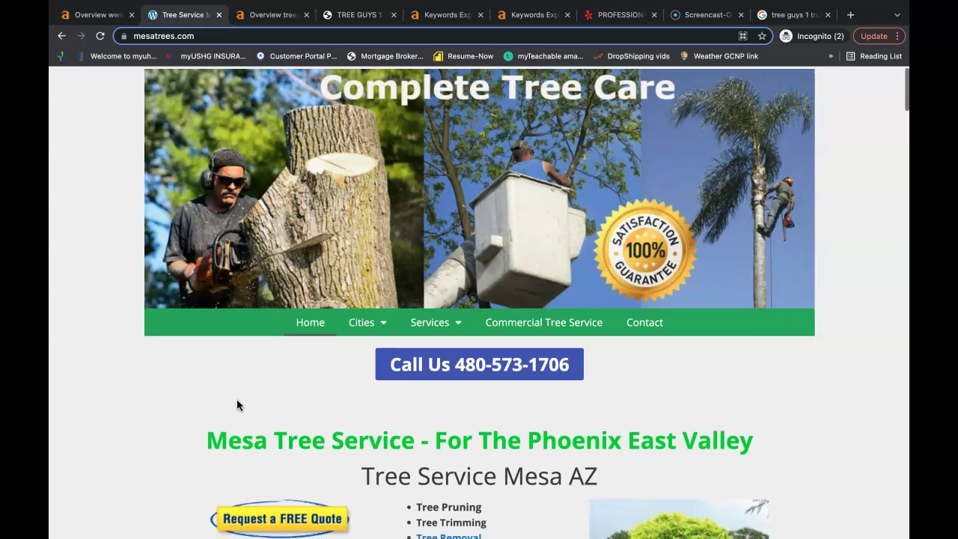
scroll(237, 401, "down", 5)
scroll(237, 405, "down", 20)
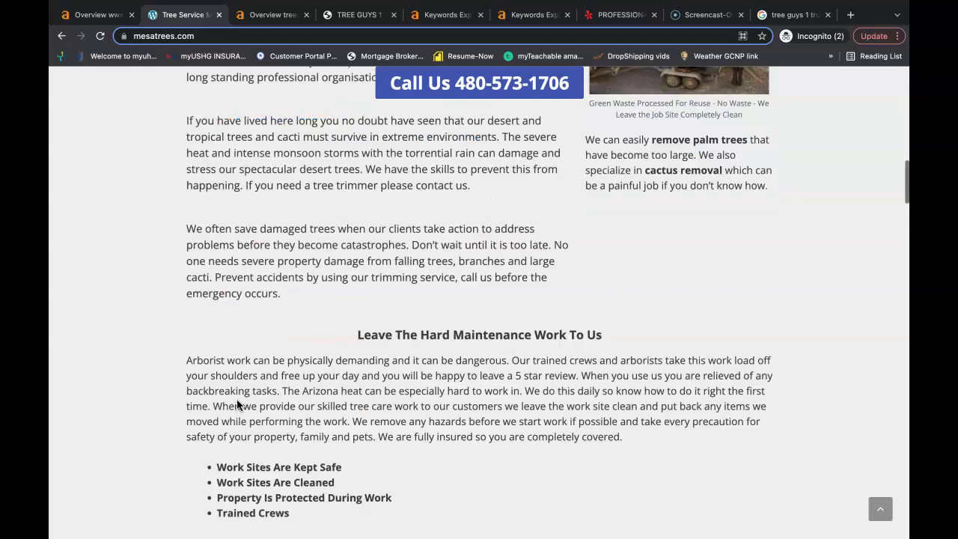
scroll(236, 405, "down", 11)
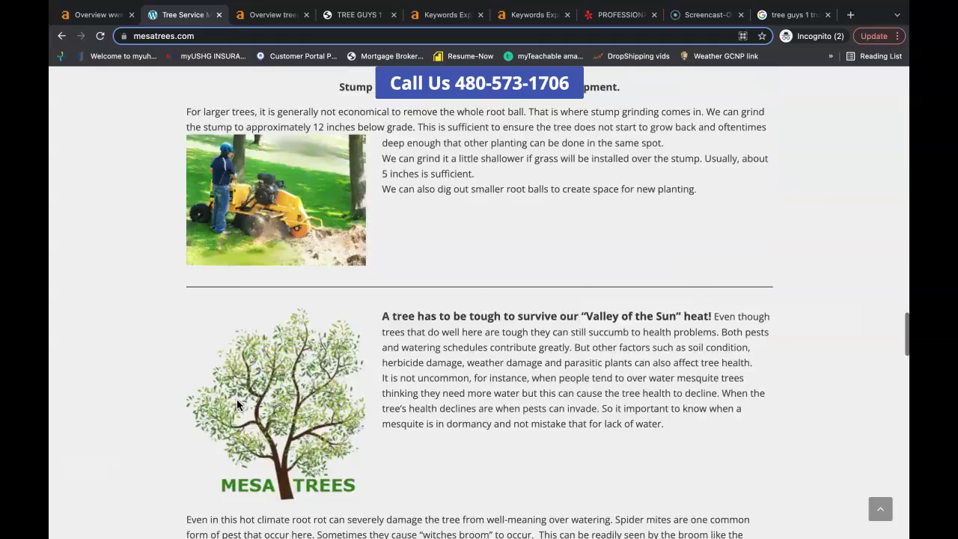
scroll(237, 404, "up", 1)
scroll(237, 405, "up", 20)
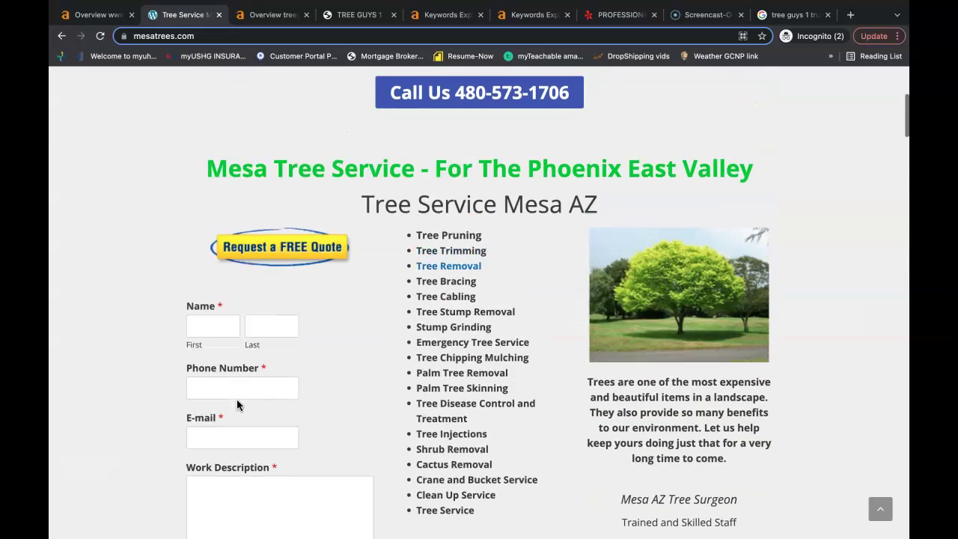
scroll(236, 404, "down", 5)
scroll(236, 404, "up", 2)
Step: Search the mesatrees.com homepage for "tree" and highlight the headings "Mesa Tree Service" and "Tree Service Mesa AZ"
left_click(357, 374)
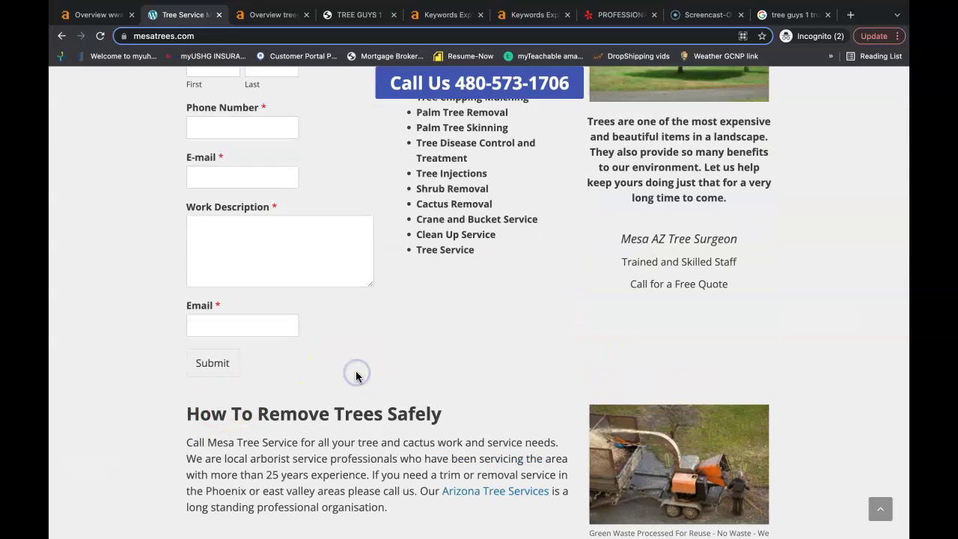
key("super+f")
key("BackSpace")
type("tree")
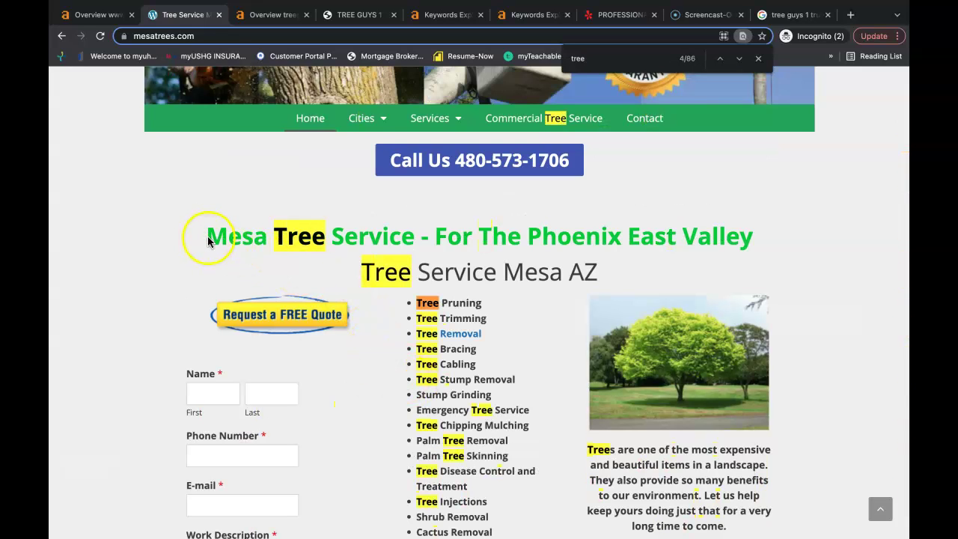
left_click_drag(204, 236, 419, 241)
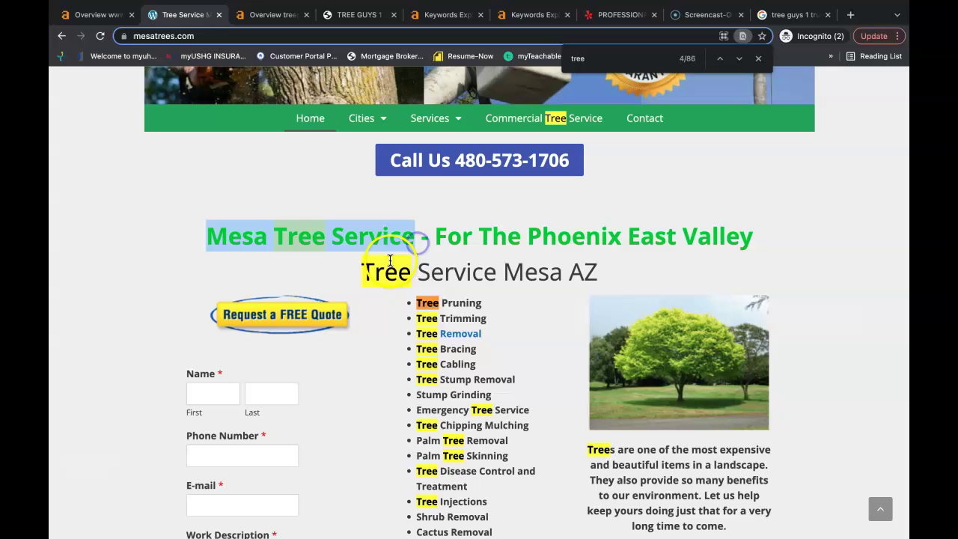
left_click_drag(364, 270, 597, 272)
Step: Examine where the keyword matches occur in the mesatrees.com service list and body text
scroll(549, 358, "down", 5)
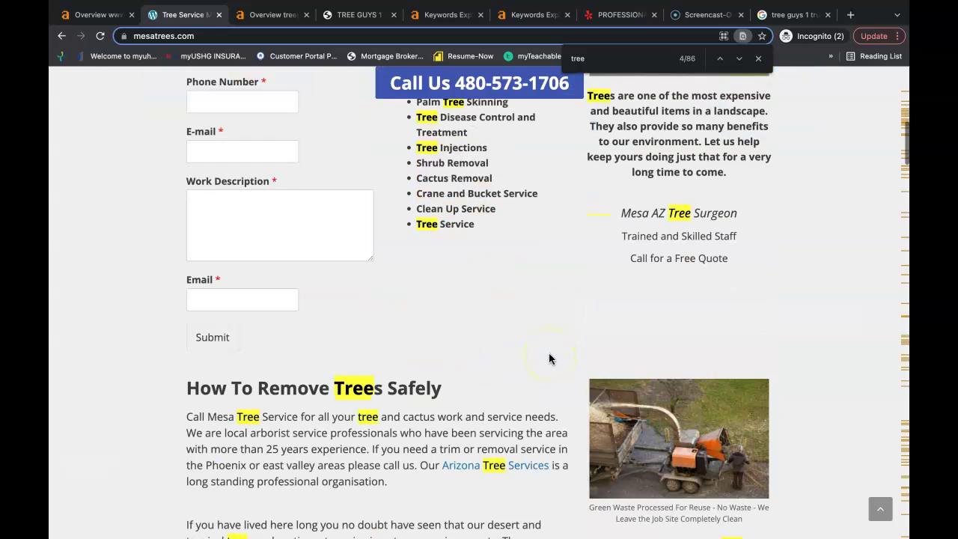
scroll(549, 358, "down", 5)
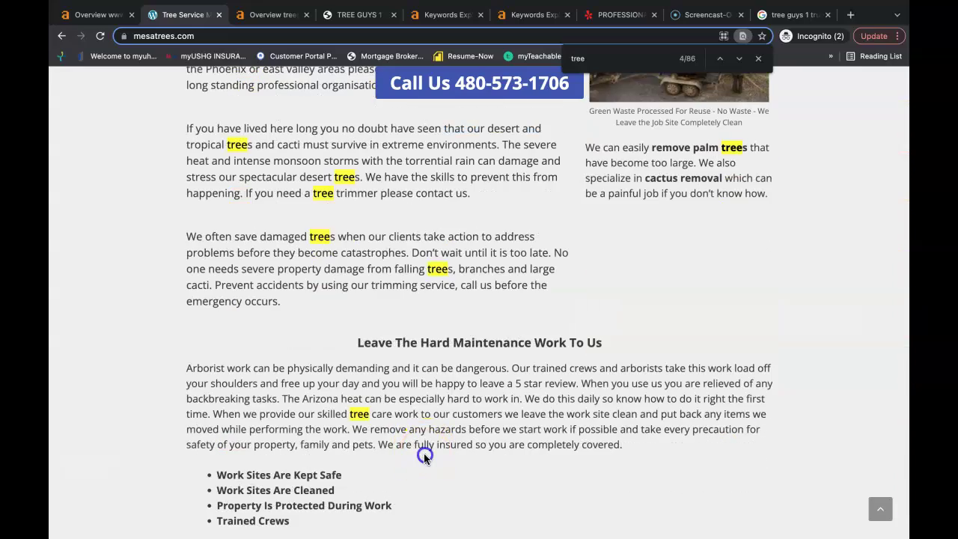
scroll(425, 459, "up", 7)
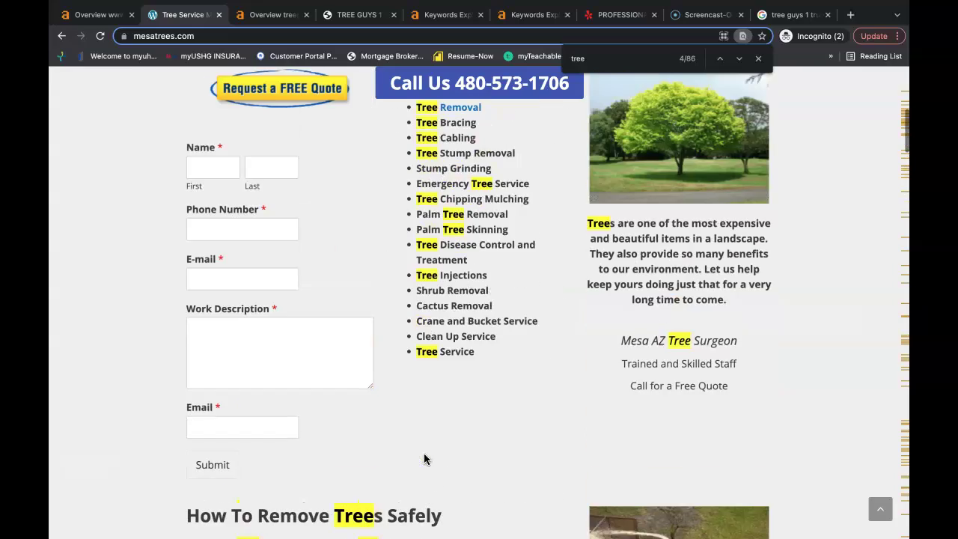
scroll(425, 459, "up", 5)
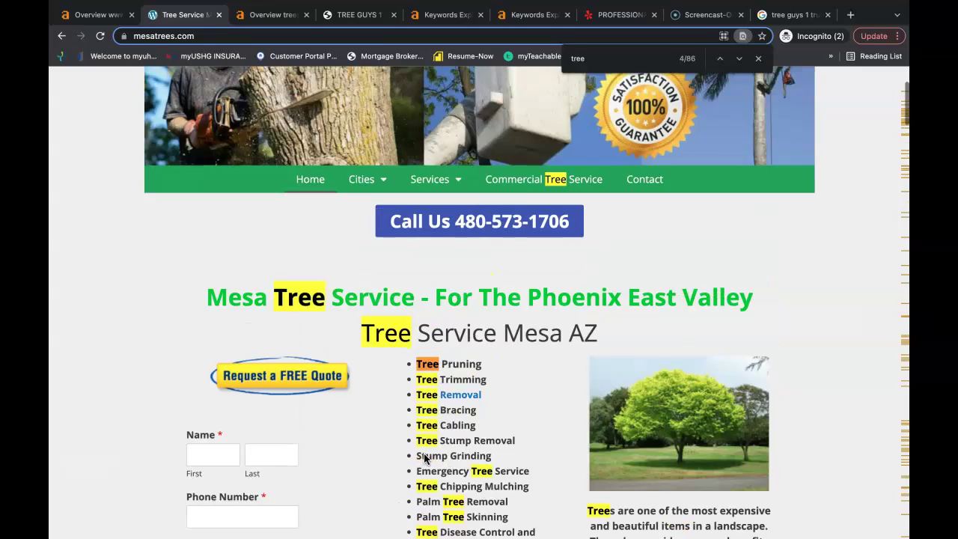
left_click(411, 464)
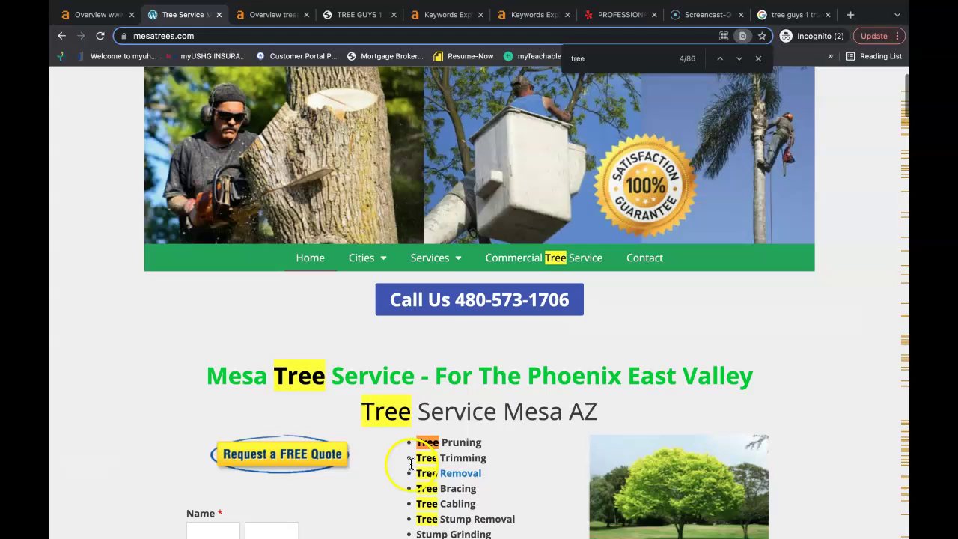
scroll(411, 460, "up", 2)
Step: Switch to the Ahrefs overview of mesatrees.com, check its metrics, and look through its referring domains list
left_click(99, 18)
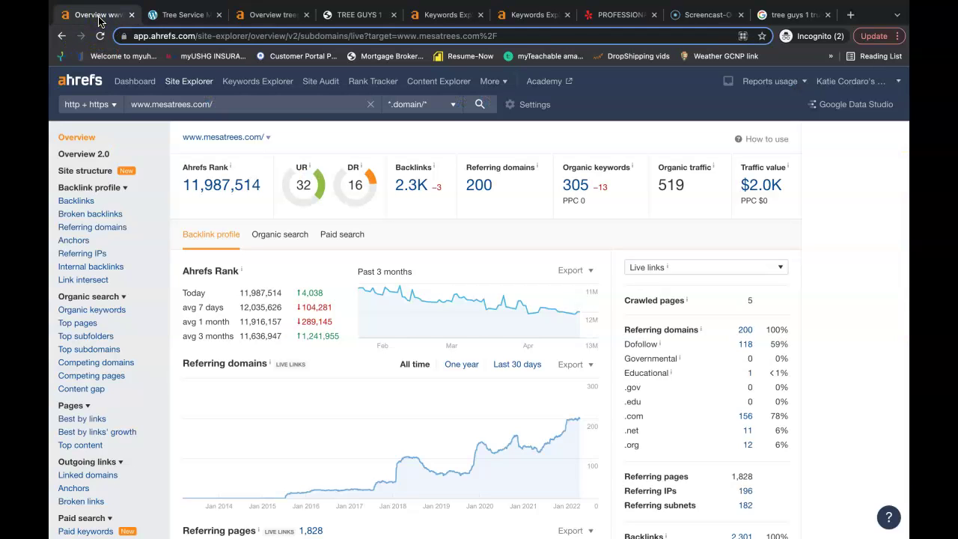
mouse_move(321, 178)
left_click(474, 187)
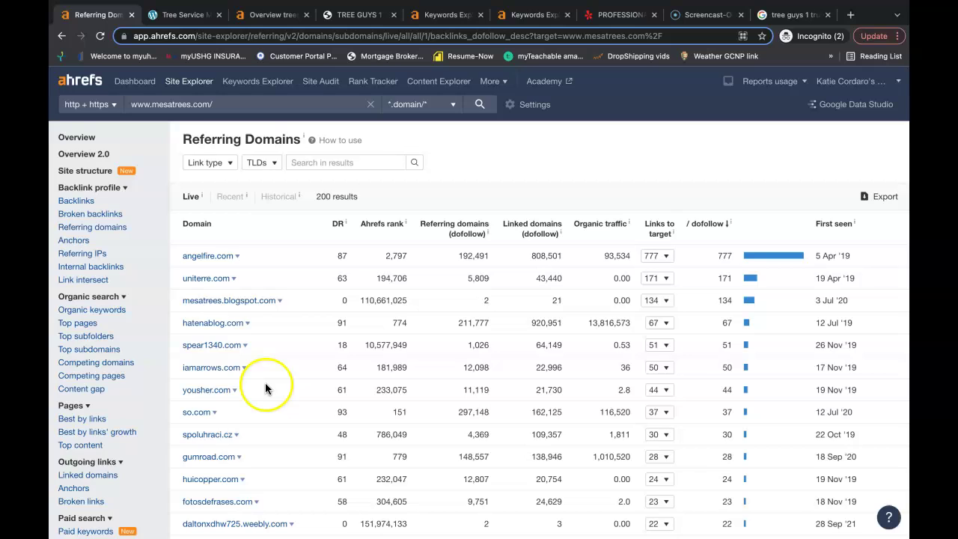
scroll(264, 394, "down", 1)
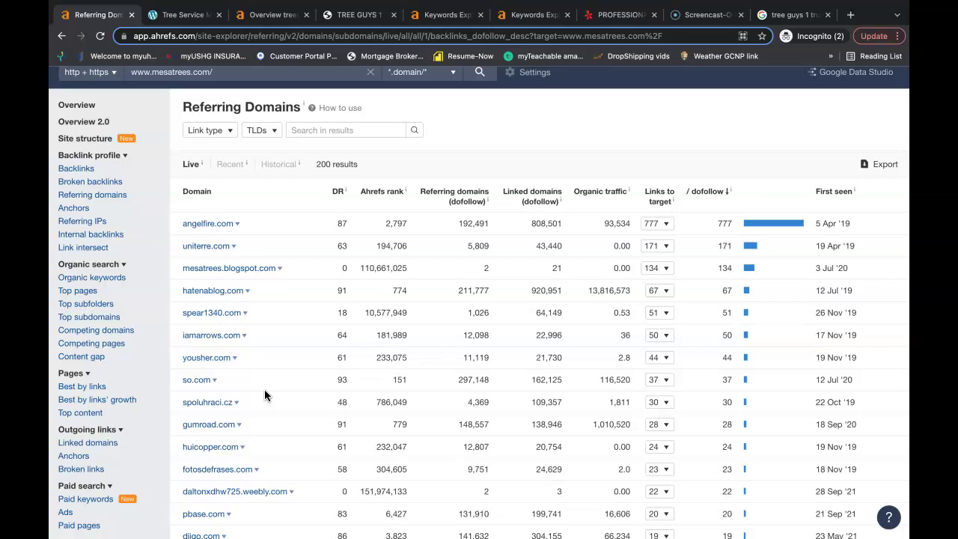
scroll(264, 395, "down", 5)
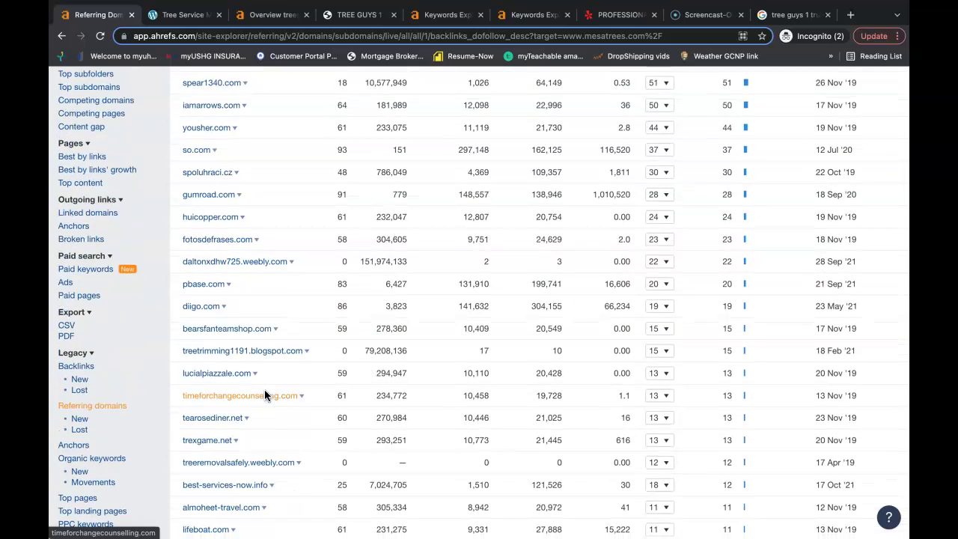
scroll(264, 394, "up", 6)
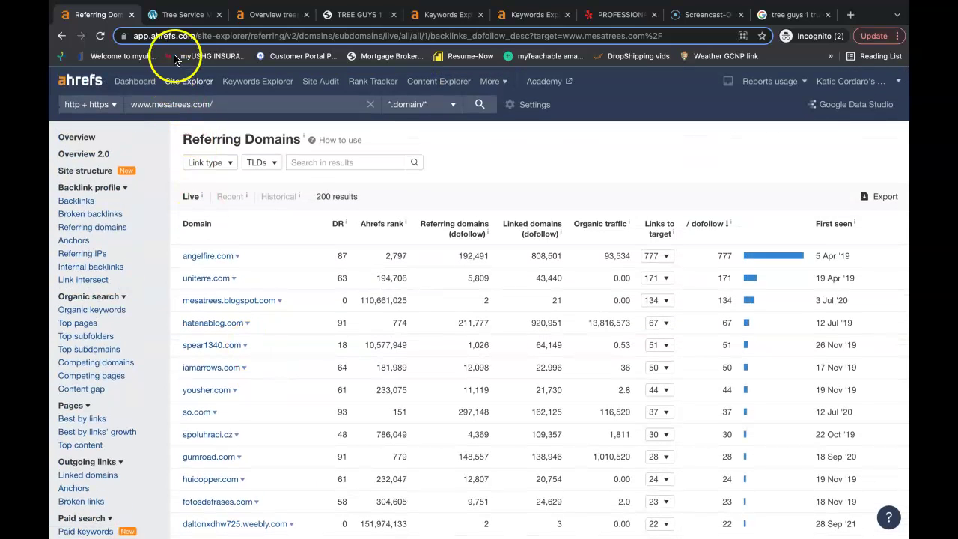
Step: Go back from mesatrees.com to the Google results for "tree trimming mesa" and review the sponsored providers, ads and local listings
left_click(177, 24)
left_click(64, 36)
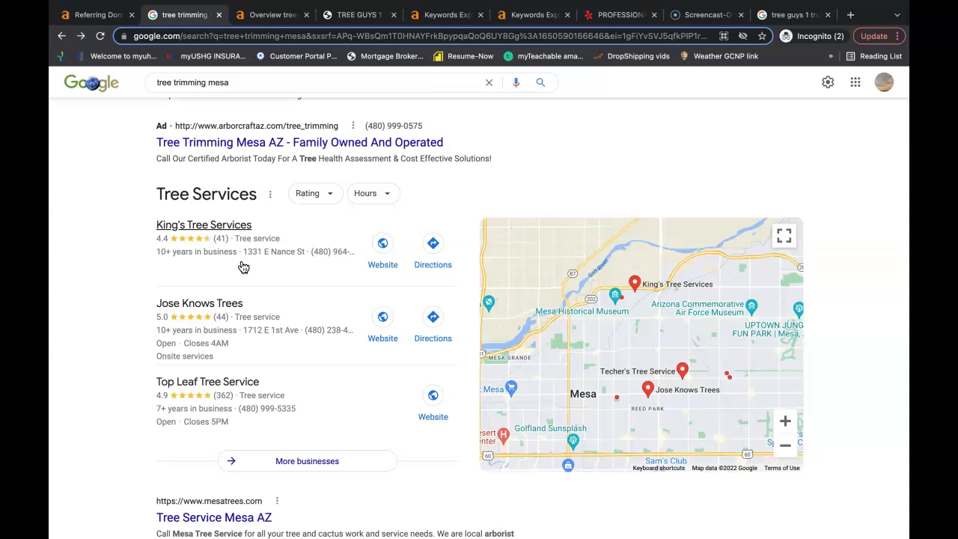
scroll(243, 267, "up", 5)
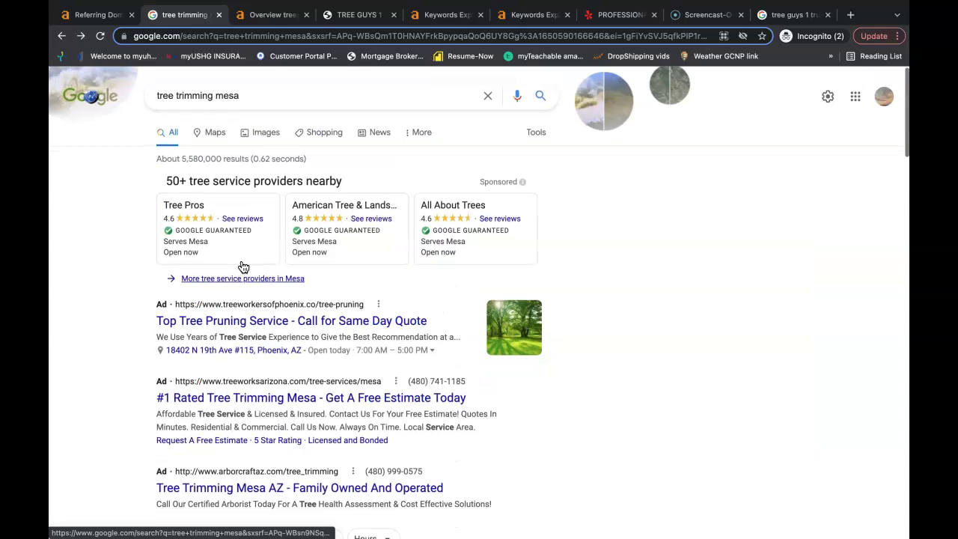
scroll(140, 352, "down", 1)
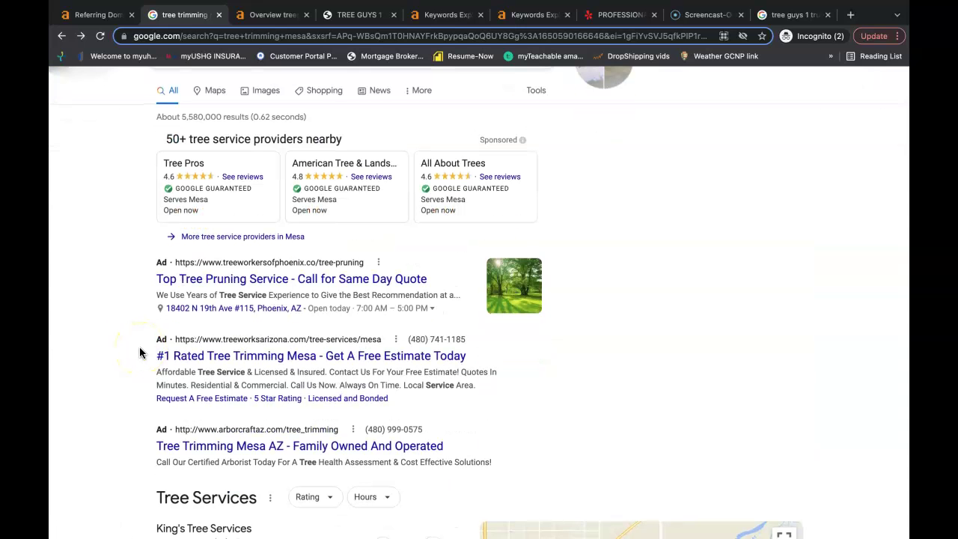
scroll(139, 349, "down", 2)
scroll(140, 346, "up", 3)
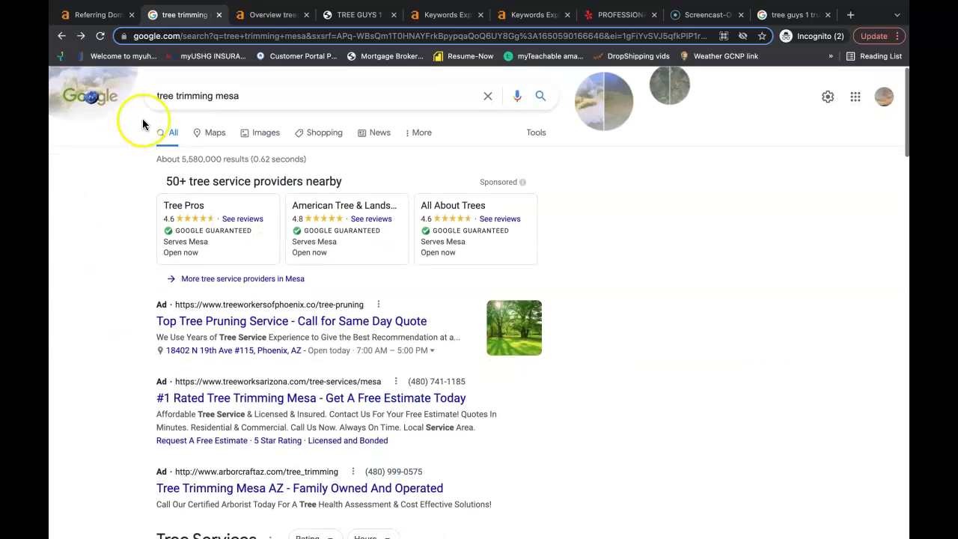
scroll(172, 261, "down", 5)
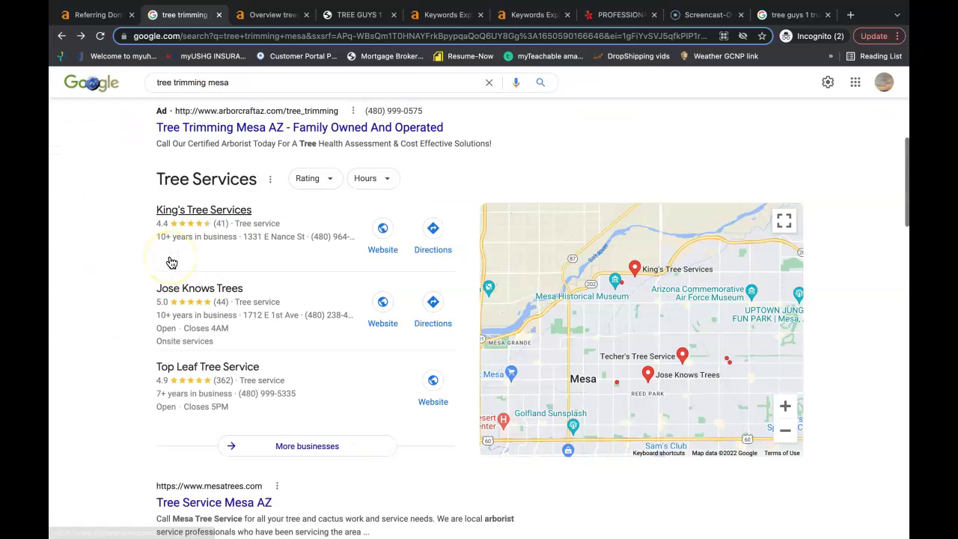